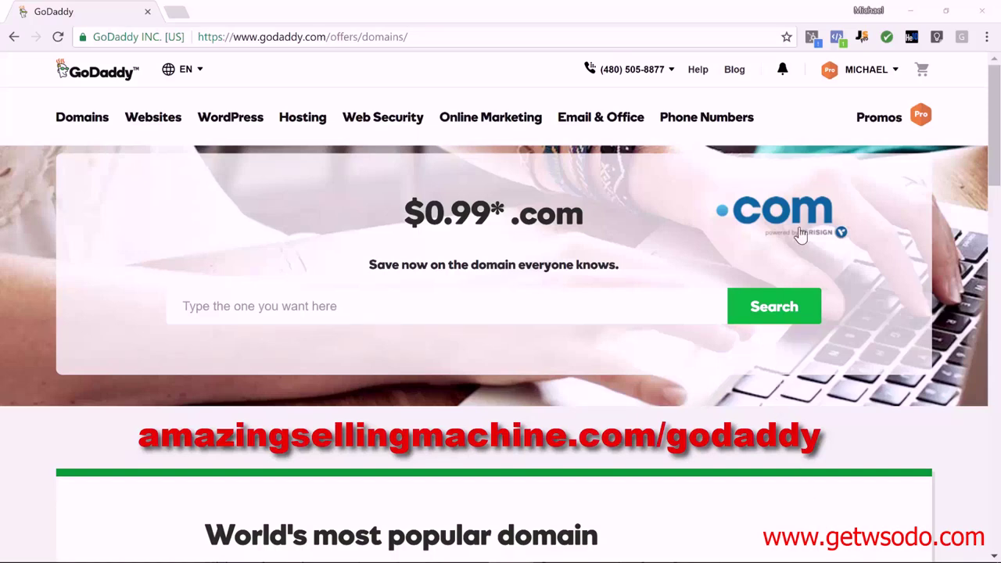
Open GoDaddy's Hot Deals page and browse the website builder and WordPress offers.
left_click(882, 122)
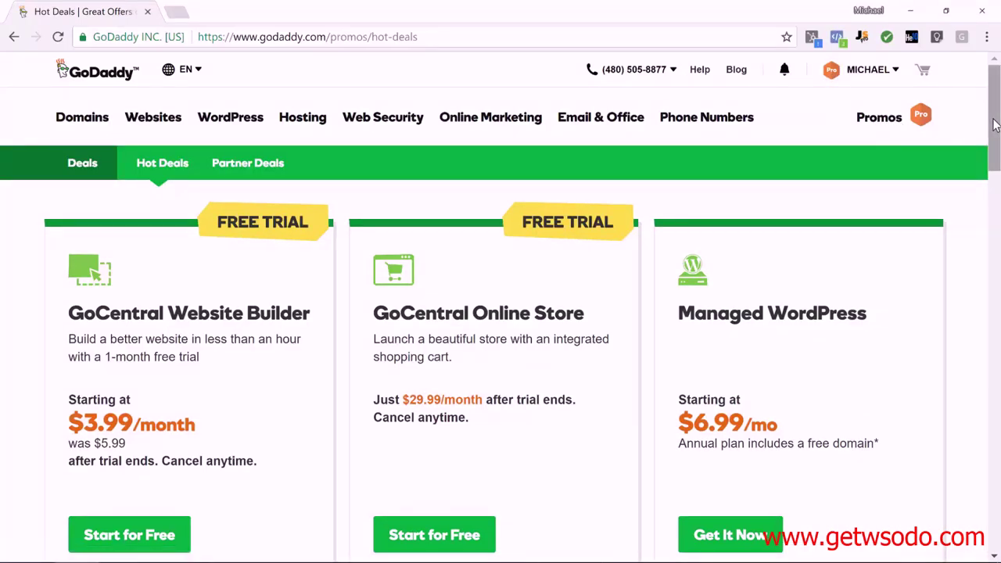
left_click_drag(995, 125, 998, 116)
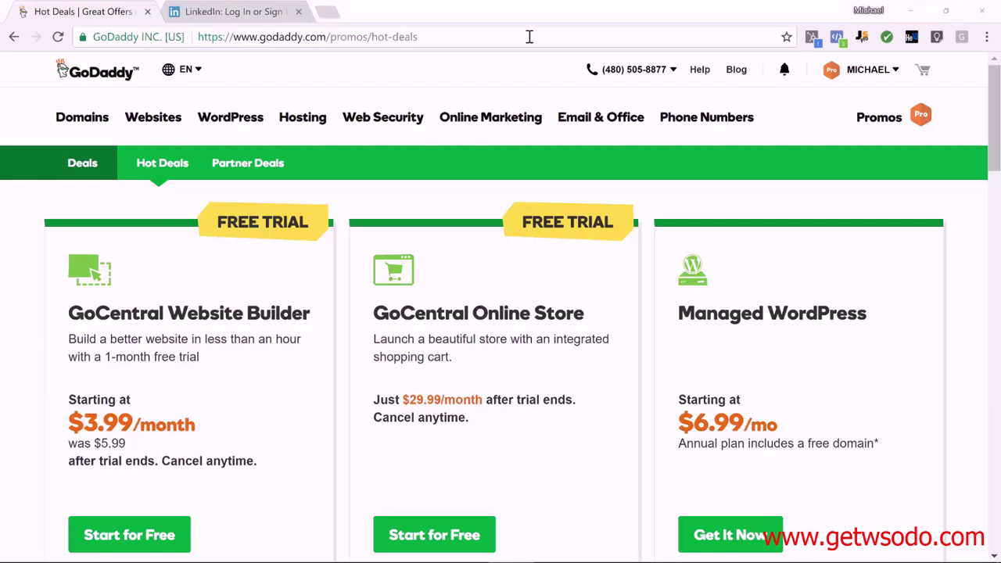
Join LinkedIn with the owner's first and last name, business e-mail address and a password.
left_click(240, 17)
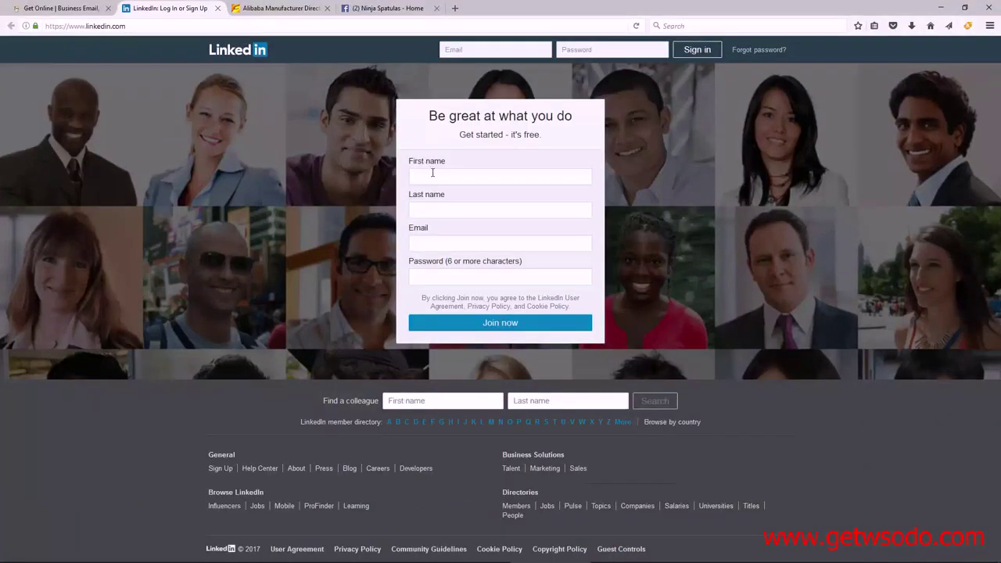
key("Tab")
key("Tab")
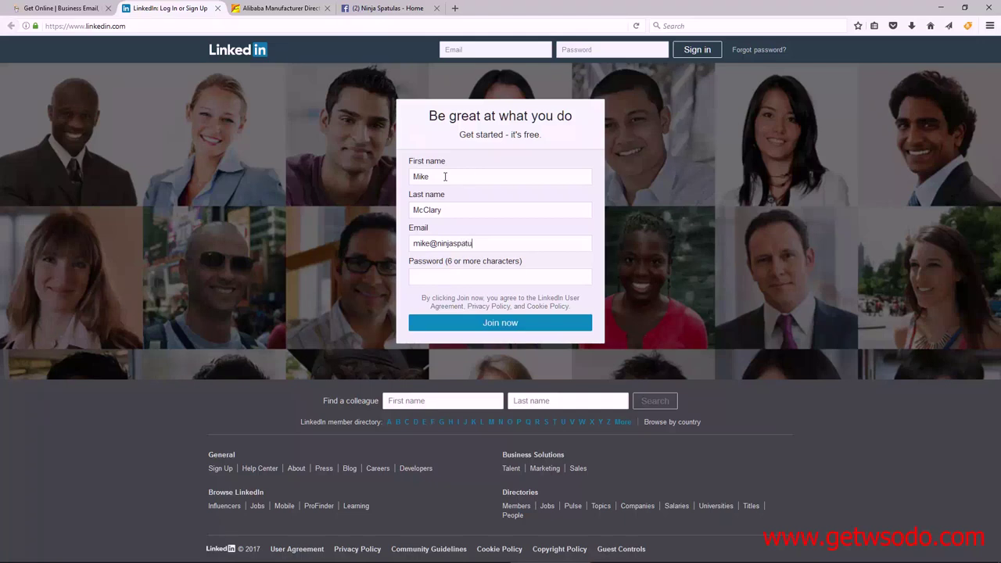
key("Tab")
type("*********")
left_click(501, 323)
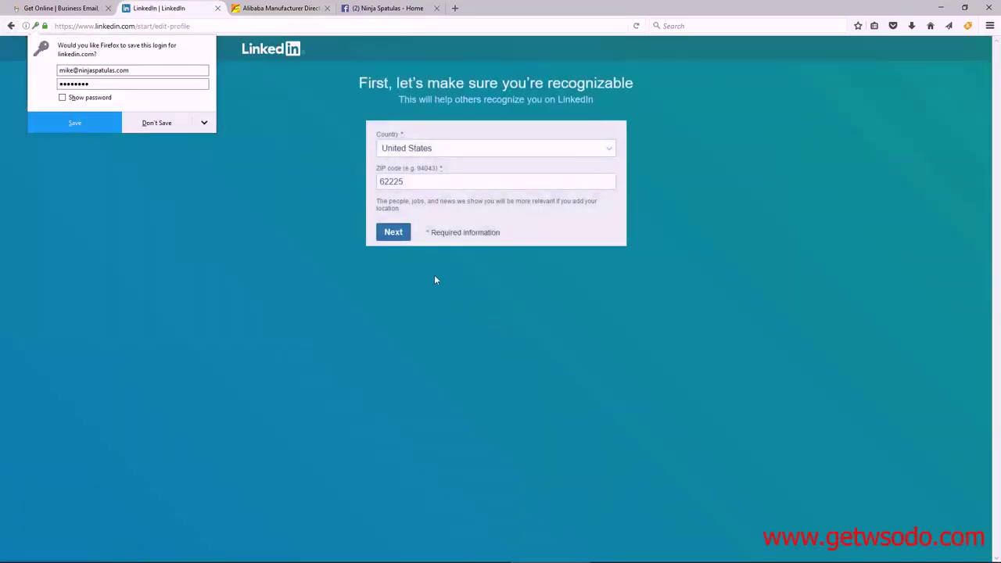
Decline the browser's save-login prompt and replace the profile's ZIP code with the correct one.
left_click(166, 123)
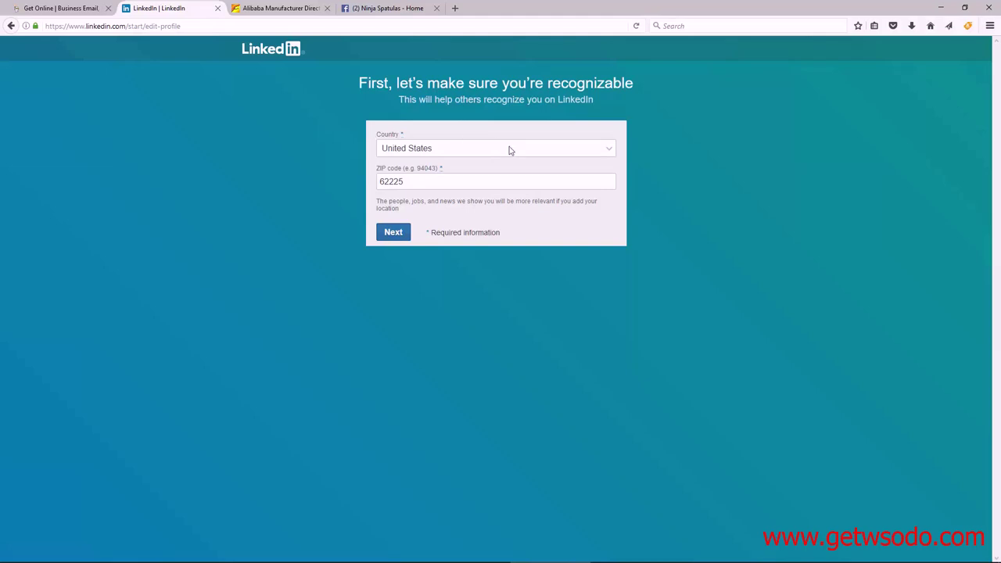
left_click_drag(409, 182, 329, 185)
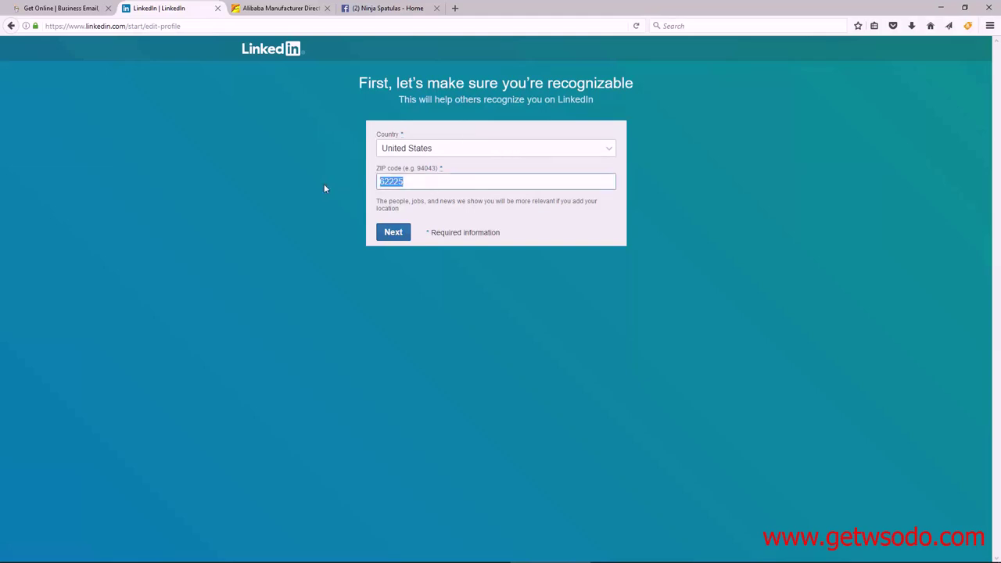
type("62221")
left_click(396, 232)
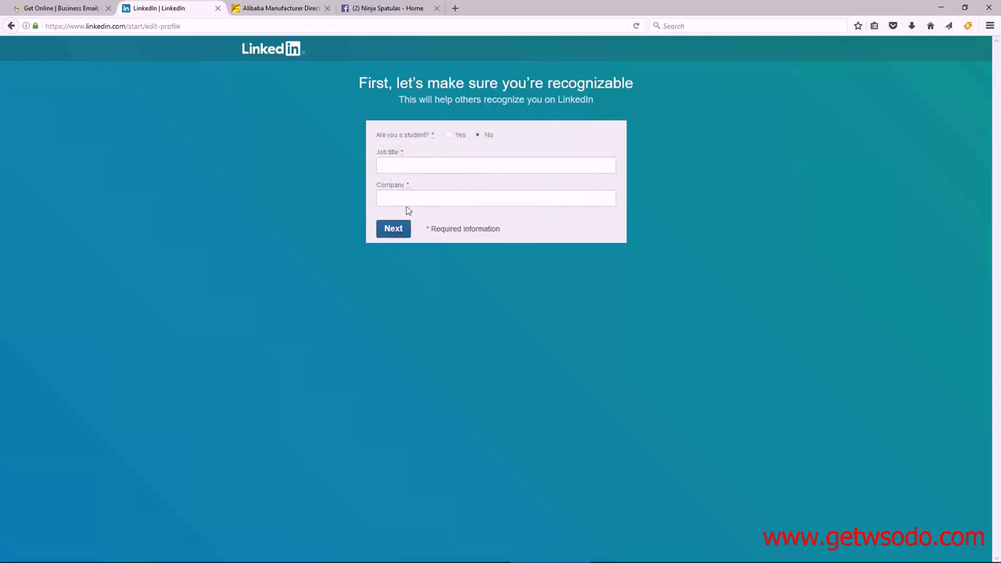
Enter job title Owner, company Ninja Spatulas and industry Retail, then continue.
left_click(441, 161)
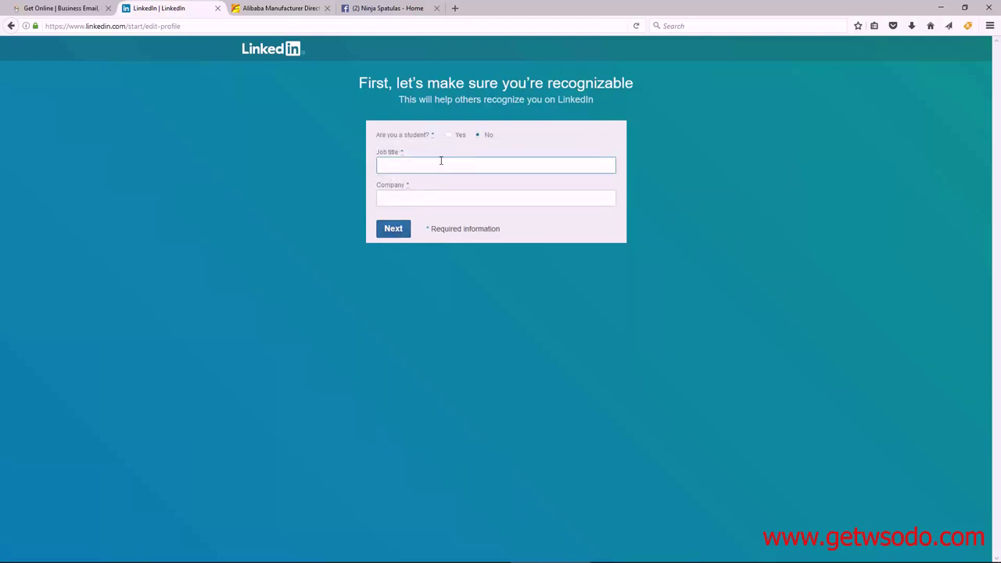
type("Owner")
key("Tab")
type("Ni")
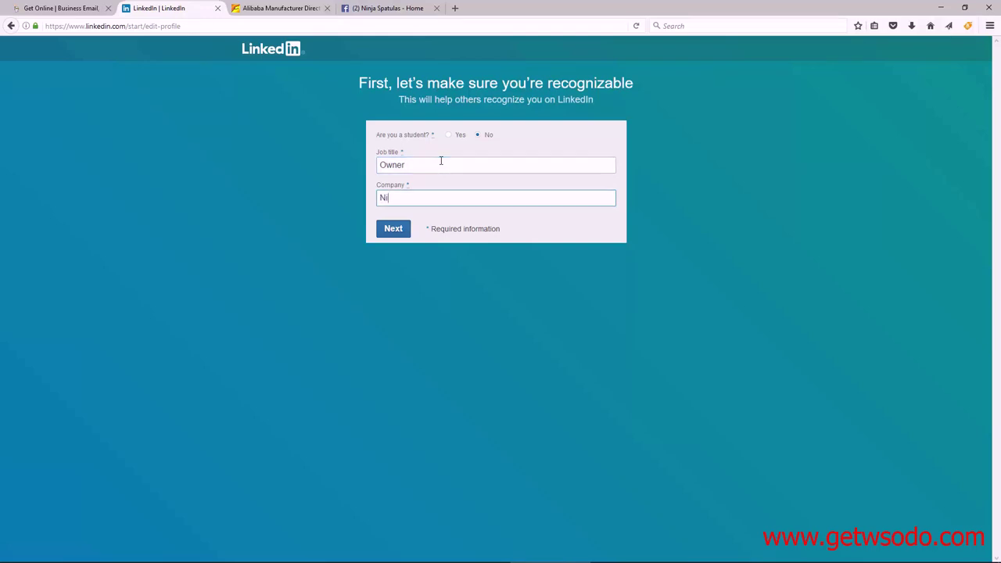
type("nja Spatulas")
left_click(442, 231)
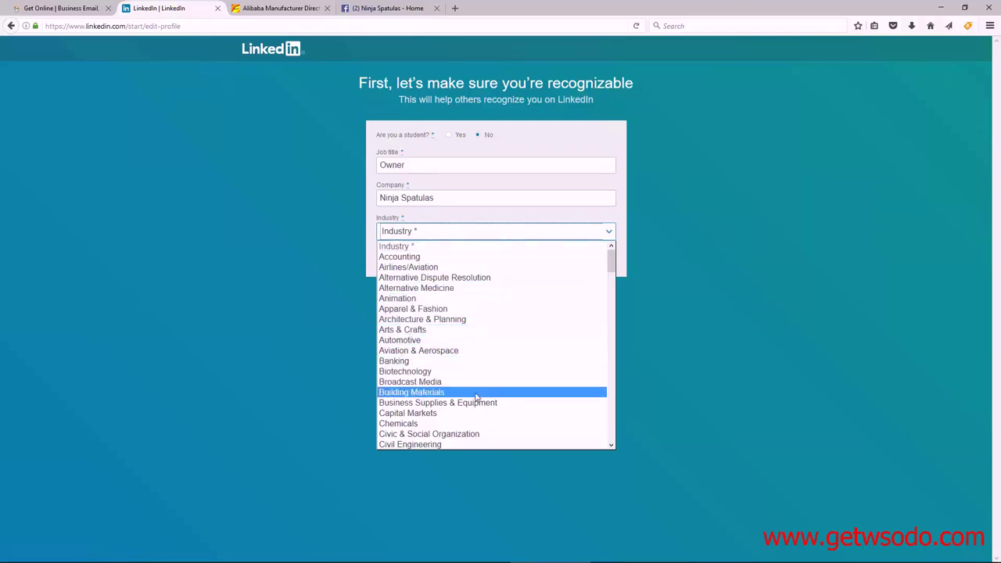
scroll(474, 414, "down", 5)
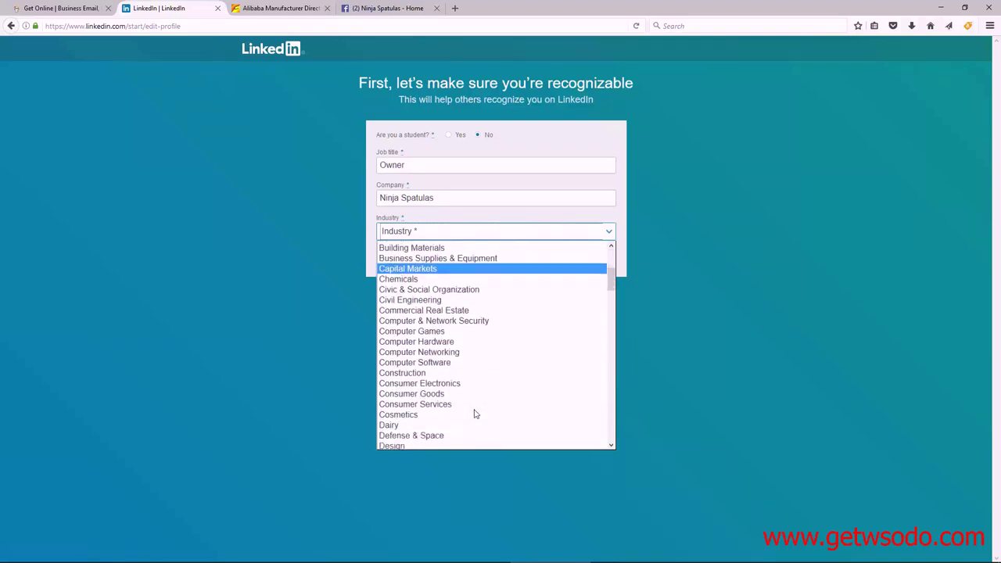
scroll(475, 414, "down", 20)
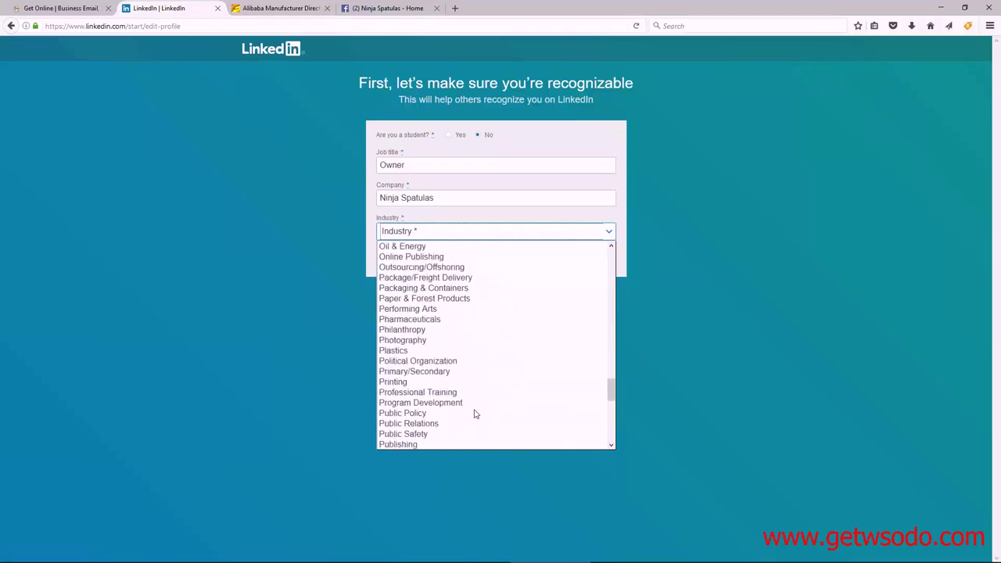
scroll(474, 414, "down", 3)
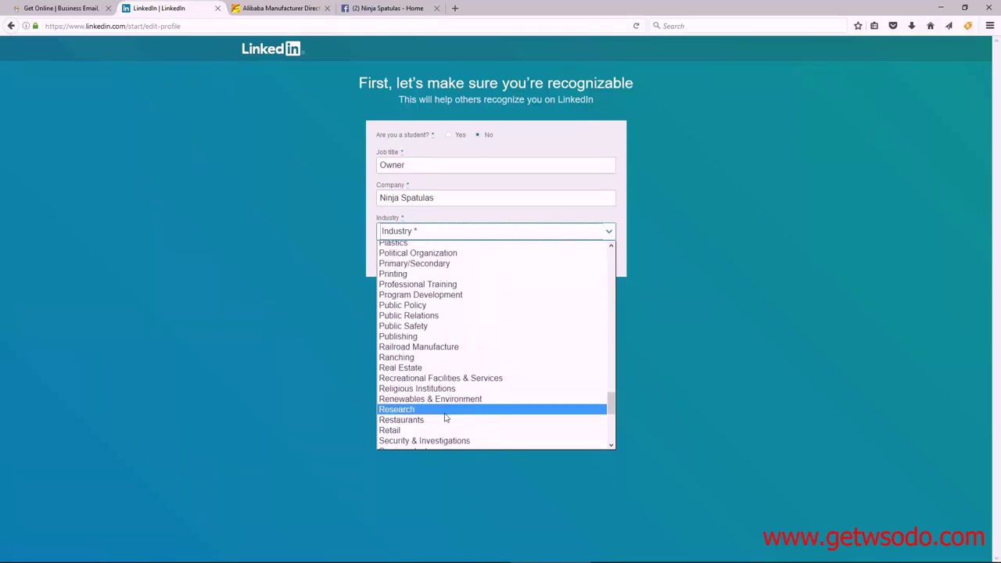
scroll(445, 407, "down", 2)
left_click(412, 370)
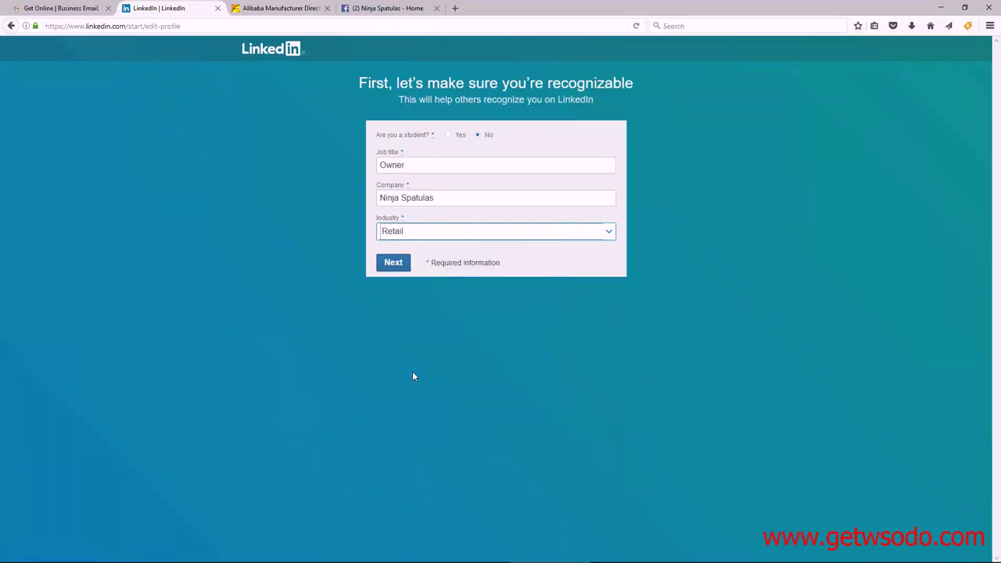
left_click(393, 264)
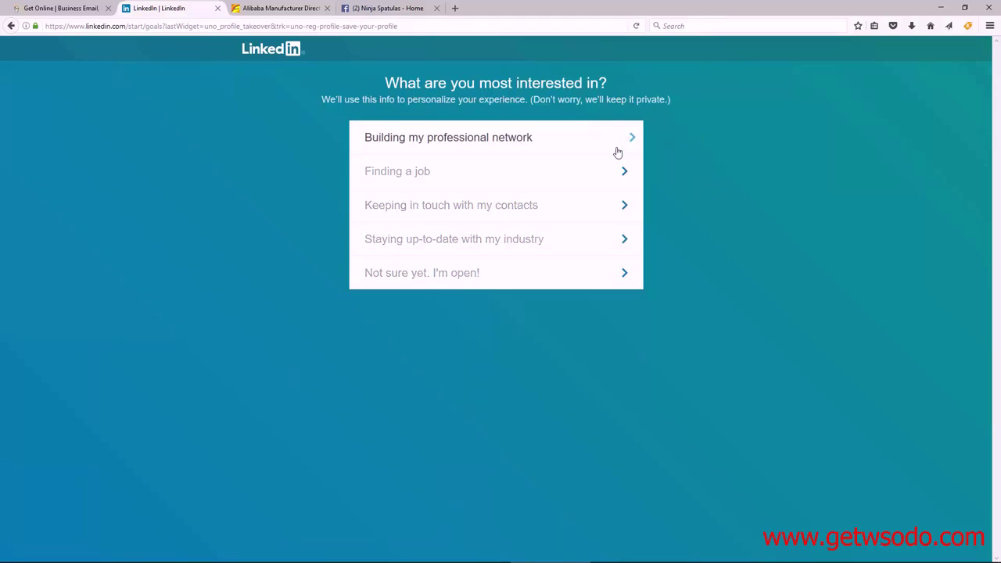
Pick 'Staying up-to-date with my industry' as the main LinkedIn interest.
left_click(620, 240)
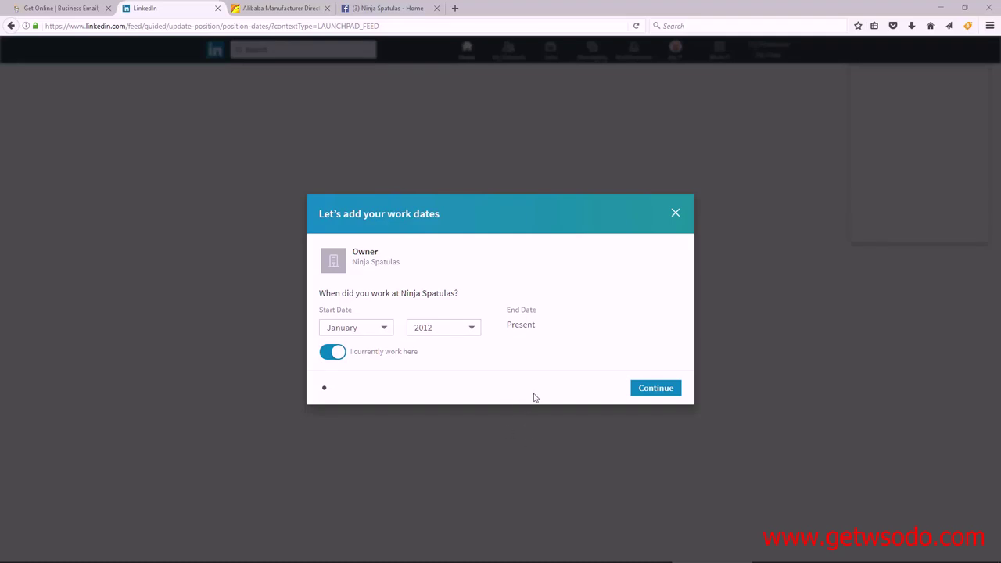
Save the Owner position with Jan 2012 to Present dates, then go to the Alibaba tab.
left_click(648, 388)
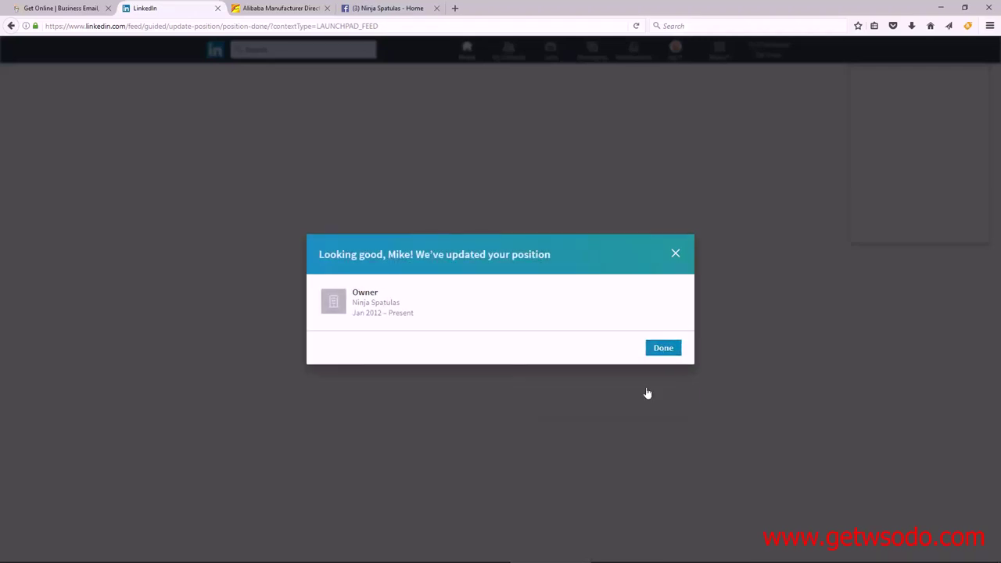
left_click(662, 349)
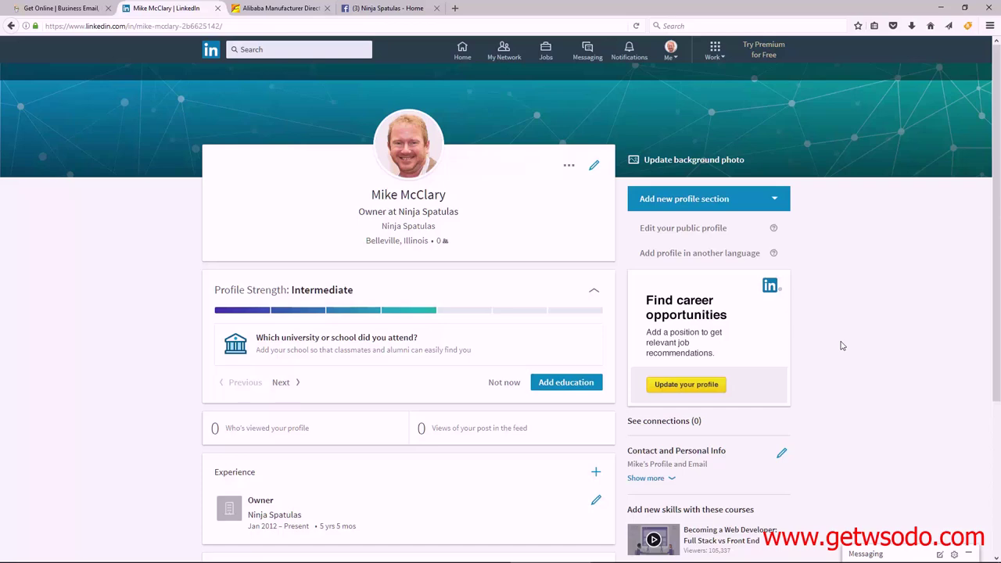
left_click(287, 8)
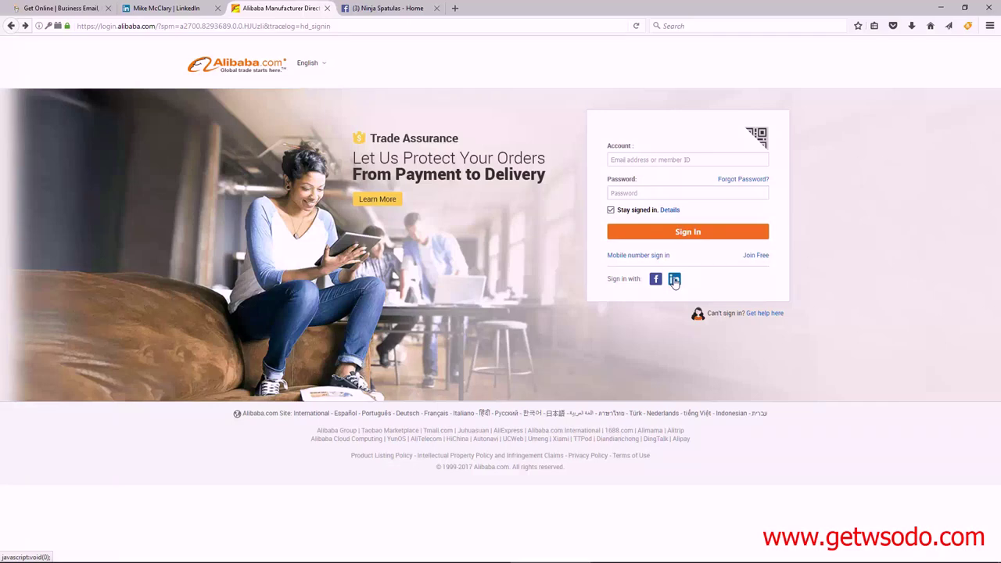
Sign in to Alibaba via LinkedIn, entering the LinkedIn password and allowing access.
left_click(674, 279)
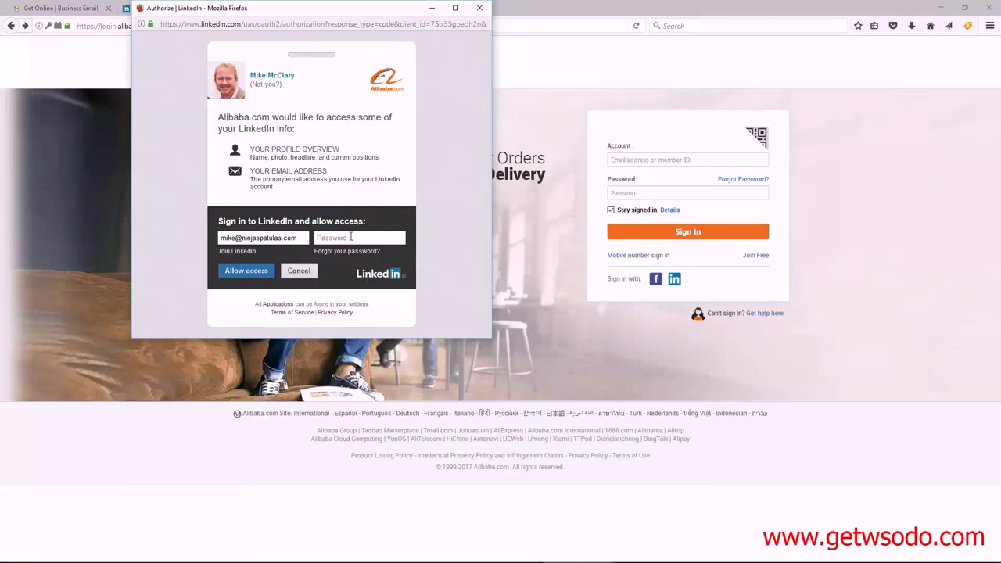
type("•••••••••")
left_click(242, 272)
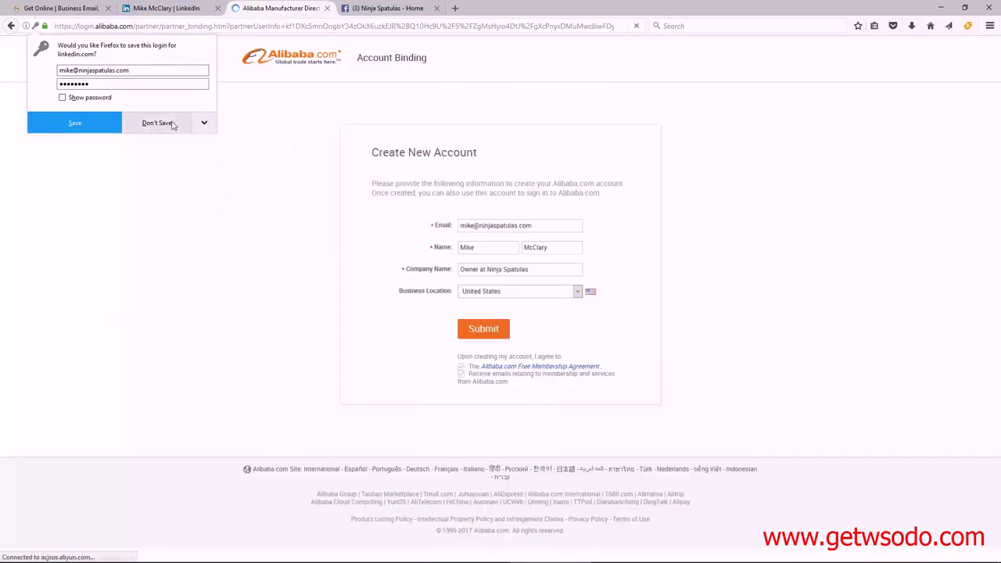
left_click(156, 123)
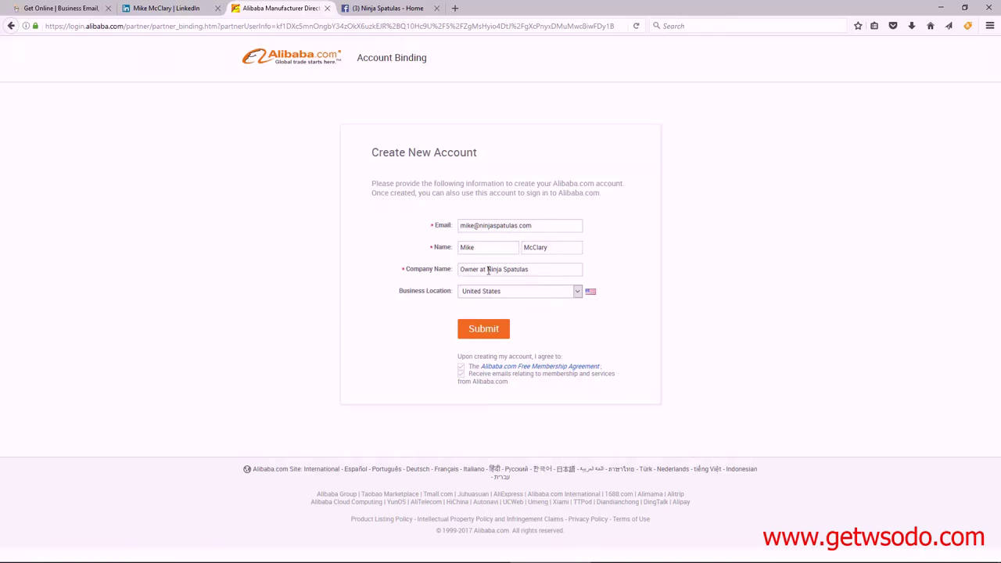
Remove 'Owner at' so the company name reads Ninja Spatulas, and submit the Alibaba account.
left_click_drag(487, 270, 451, 272)
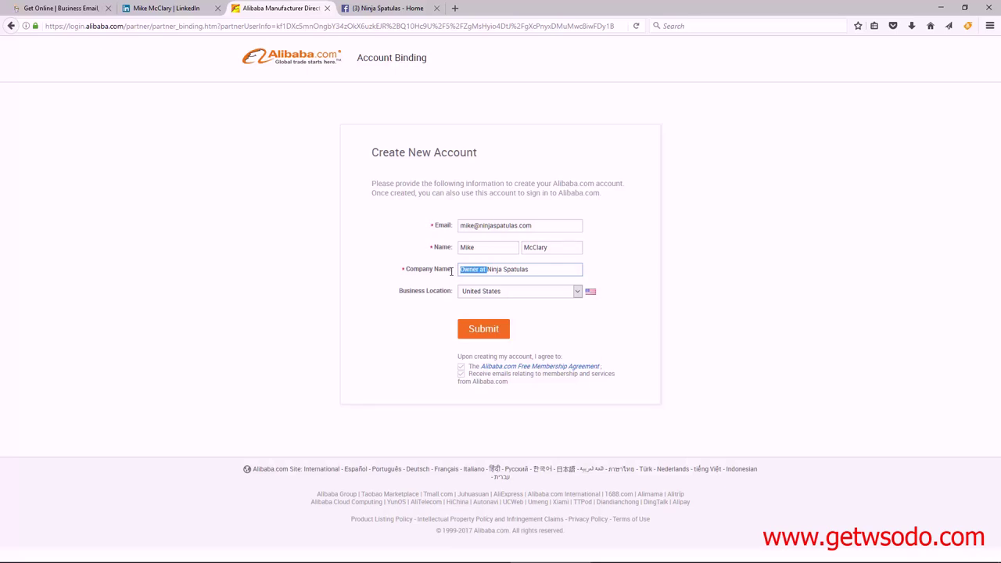
key("BackSpace")
left_click(796, 295)
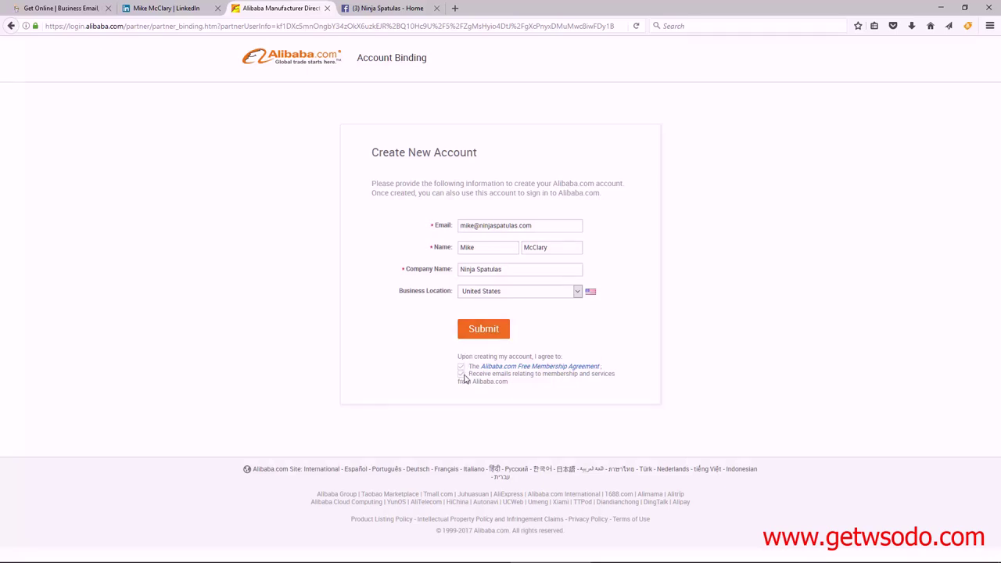
left_click(484, 329)
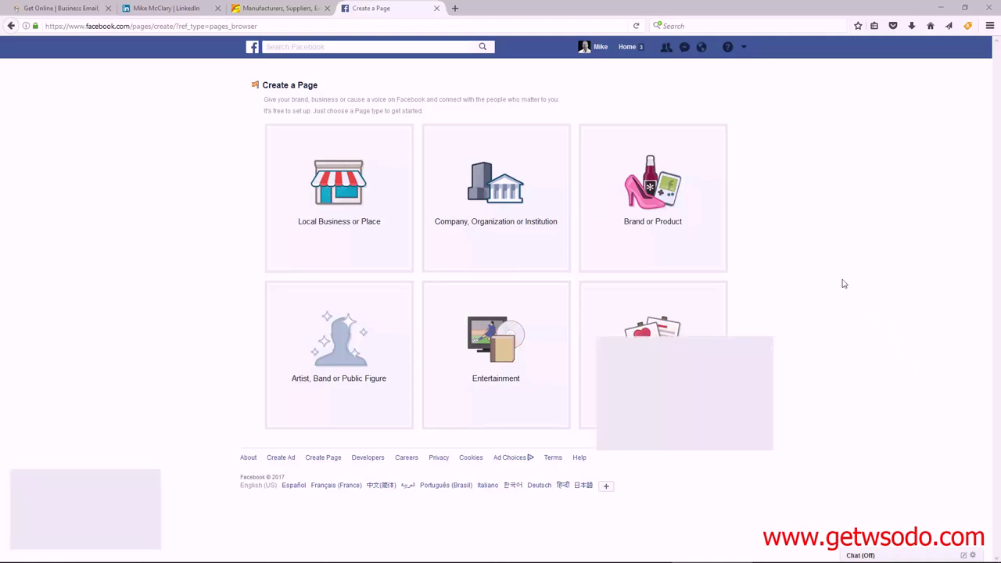
Create a Brand or Product page in the Brand category named 'Ninja Spatulas Round 4'.
left_click(658, 202)
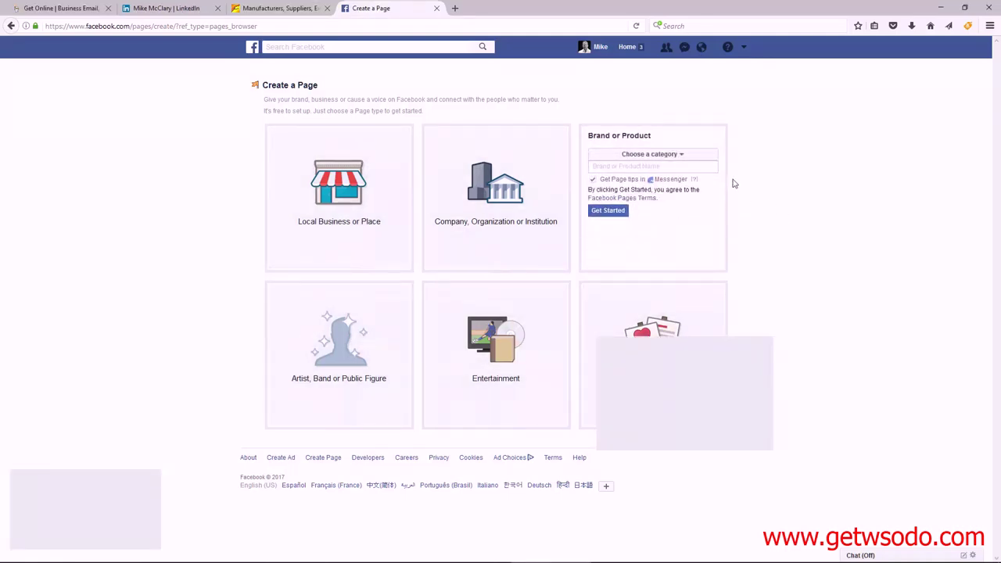
left_click(679, 155)
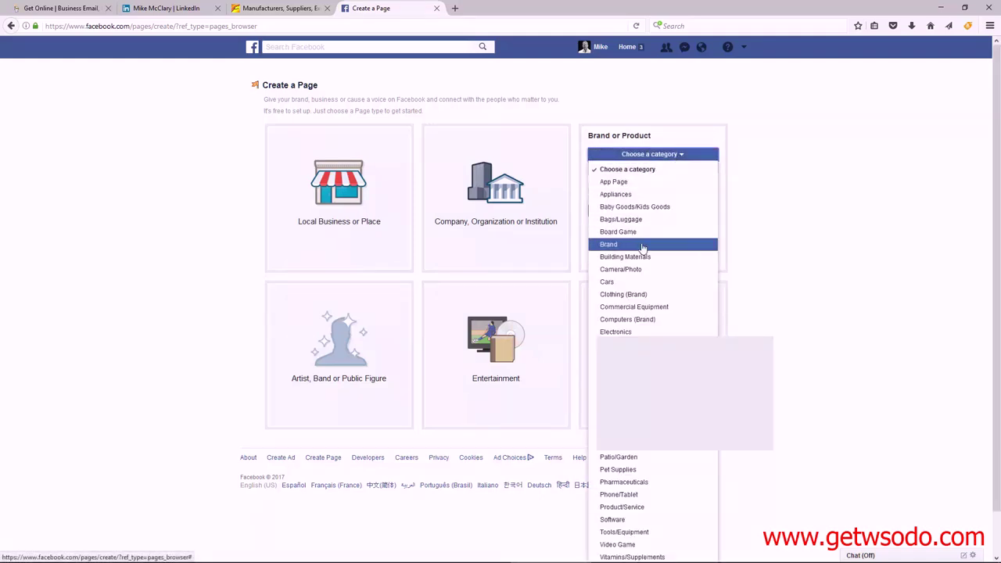
left_click(642, 244)
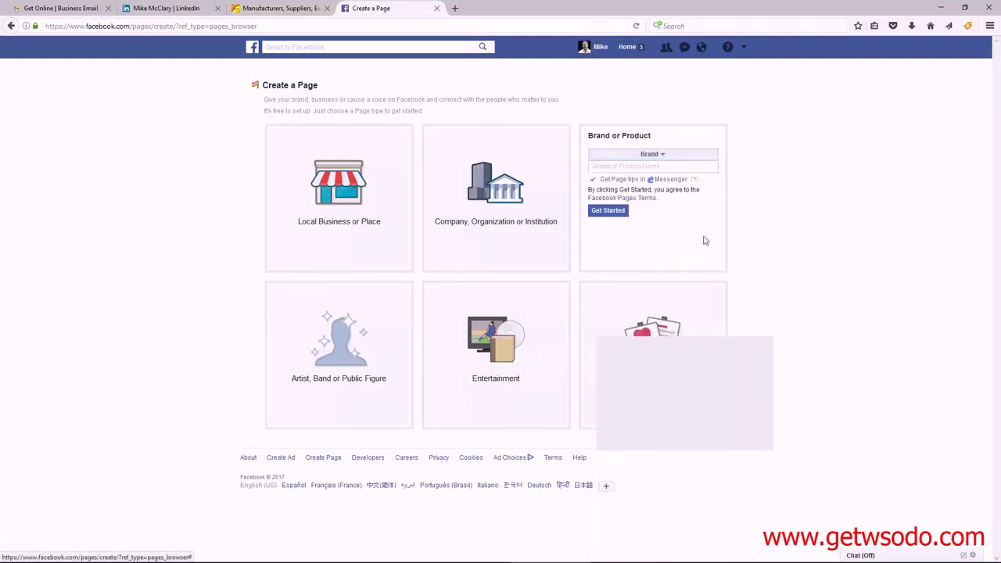
left_click(682, 165)
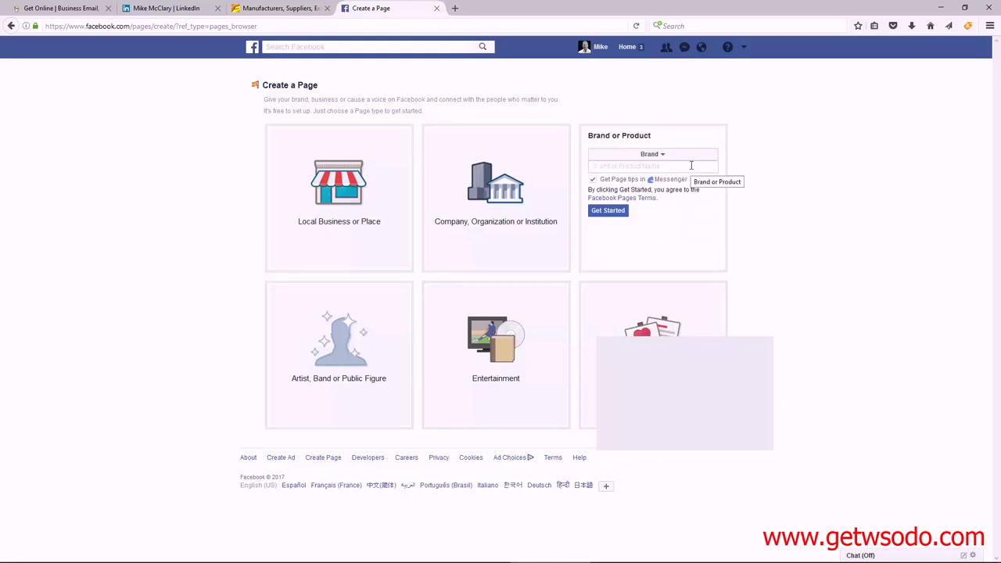
type("Ninja Spat")
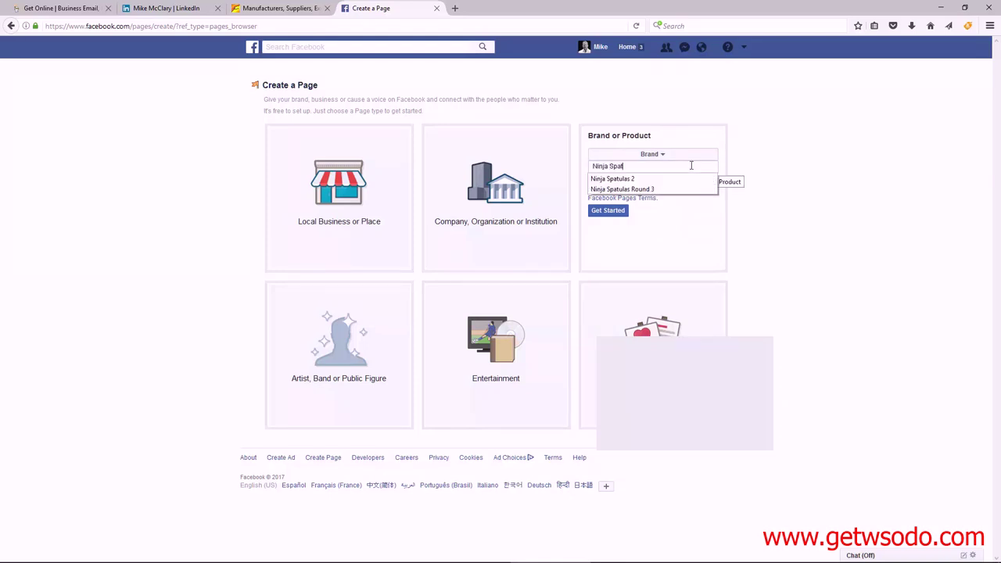
type("ulas Round")
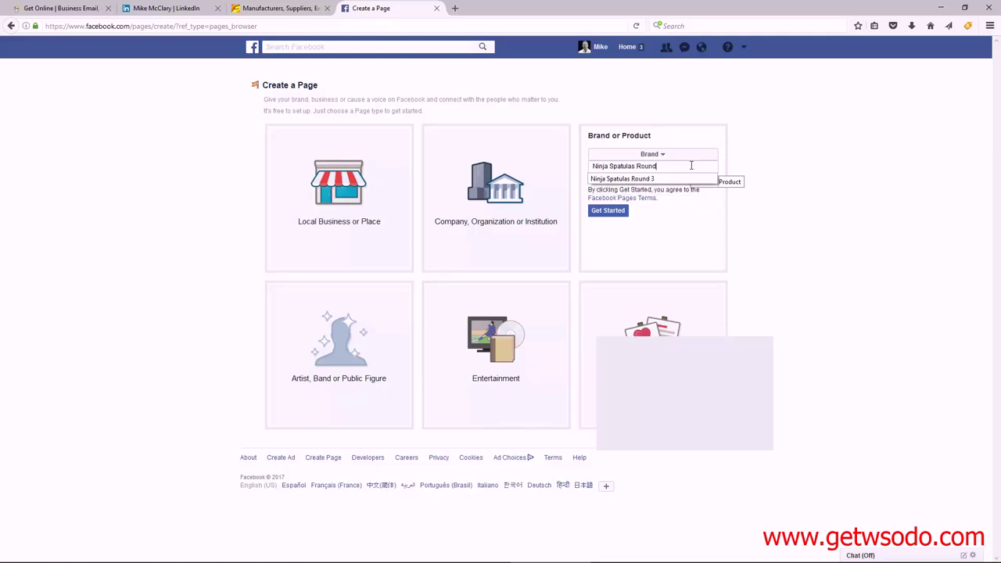
type(" 4")
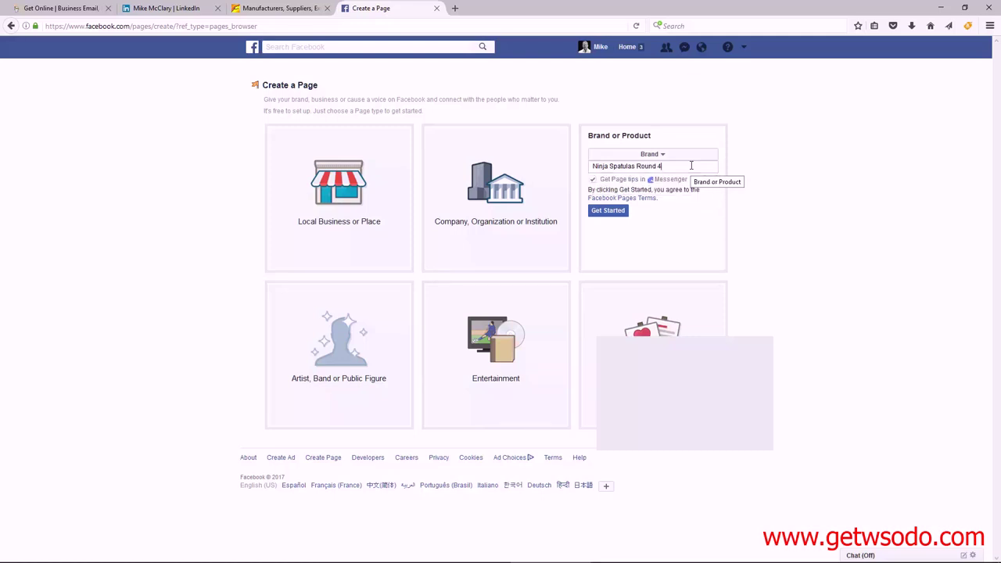
left_click(607, 211)
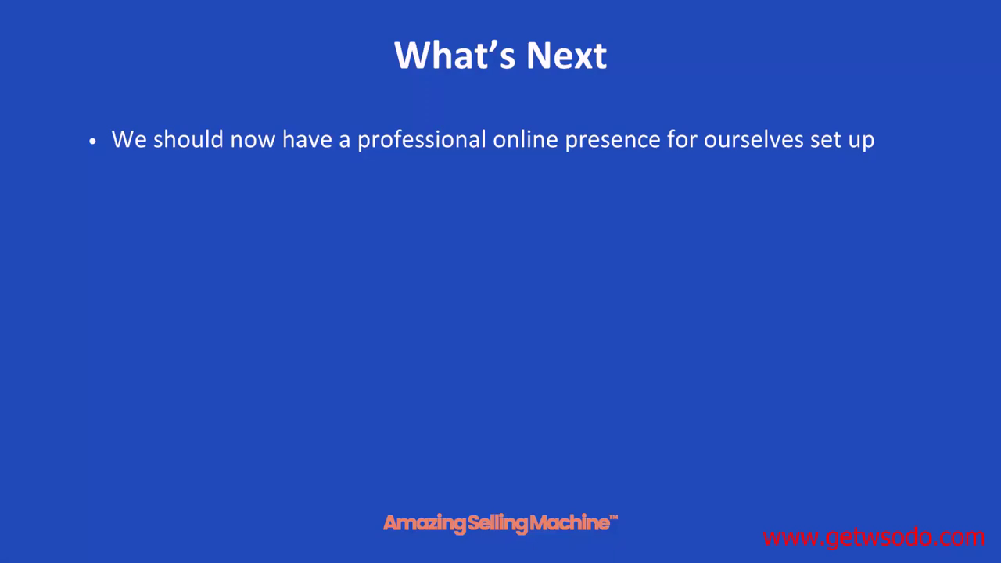
Advance the What's Next slide to show the Online Professional Badge and suppliers bullets.
key("Right")
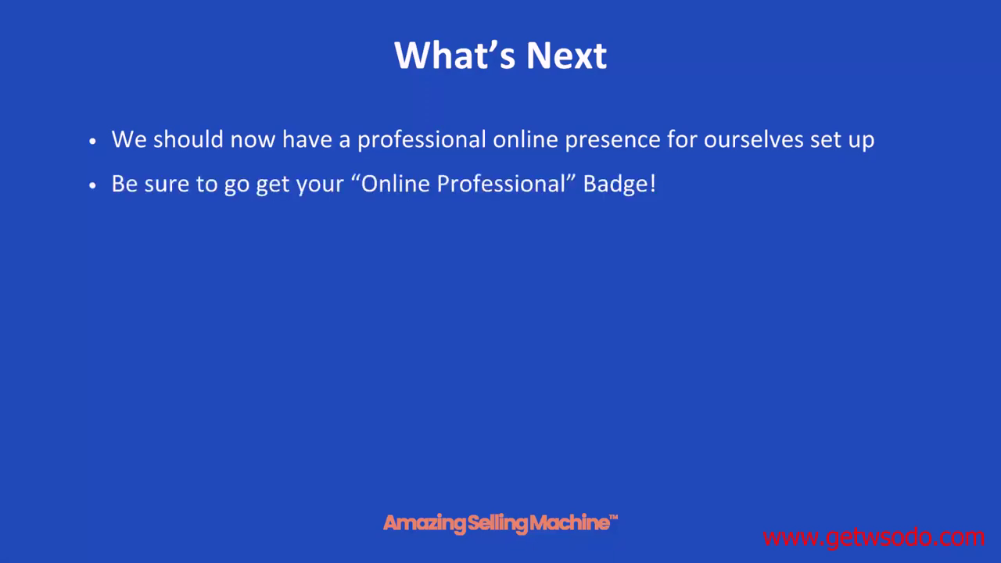
key("Right")
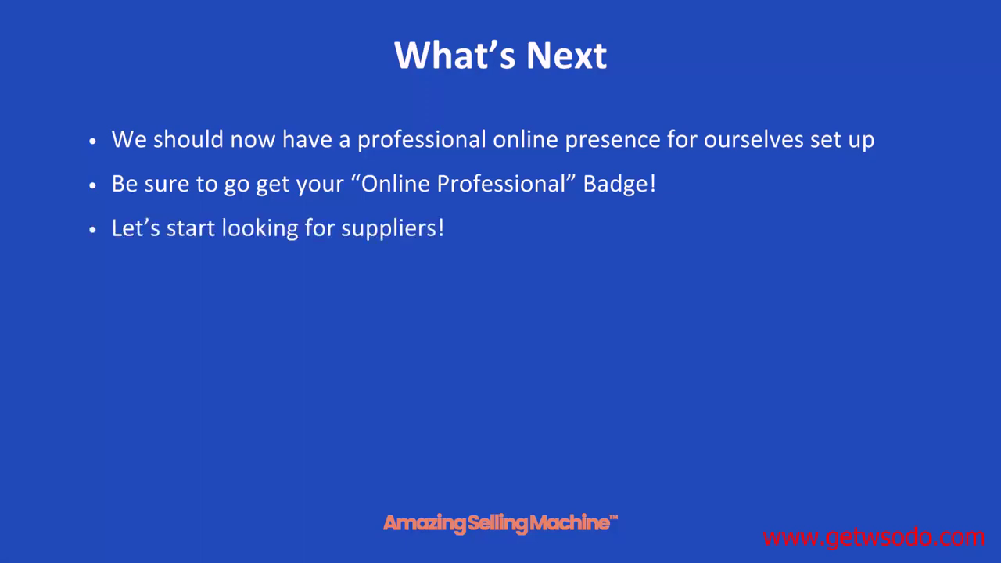